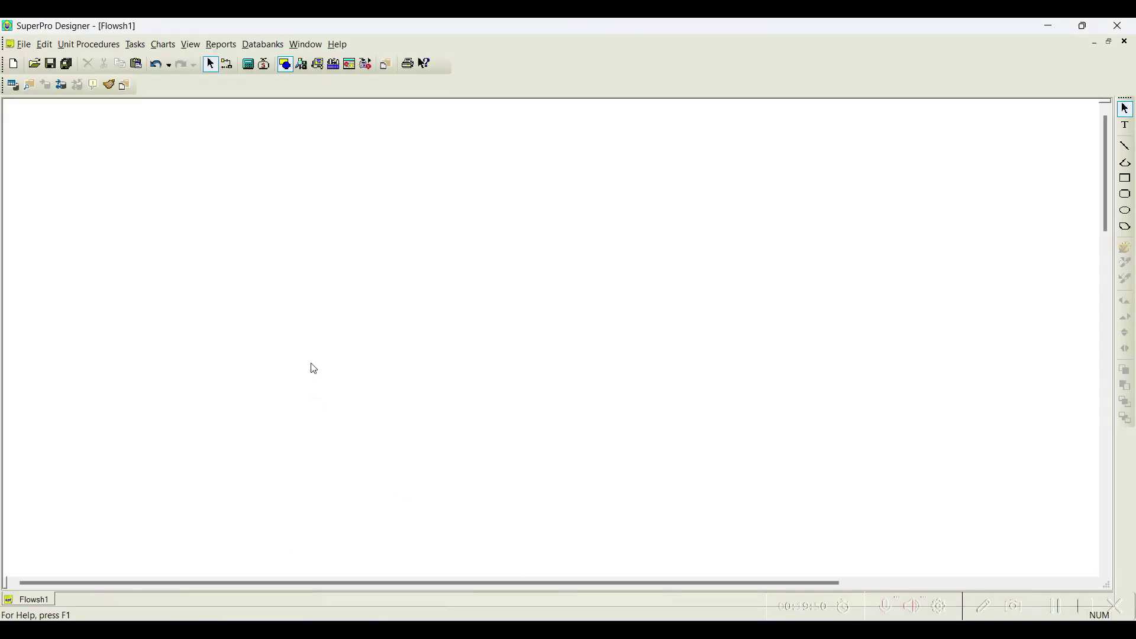
# Open the stock mixtures registration to register and edit mixture properties
pyautogui.click(128, 47)
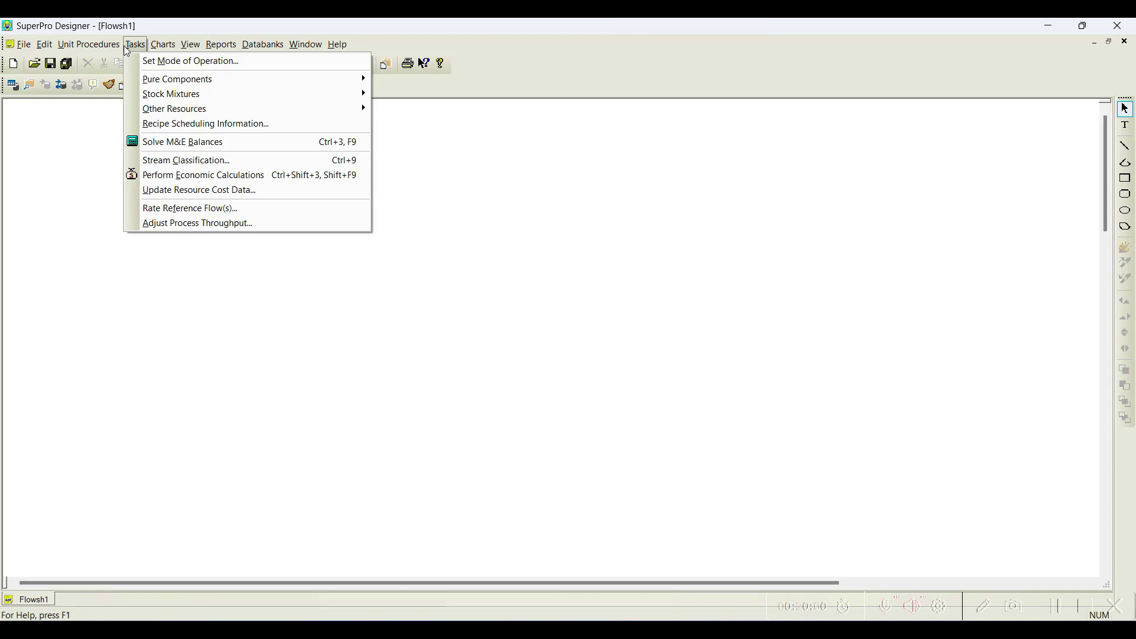
pyautogui.moveTo(157, 101)
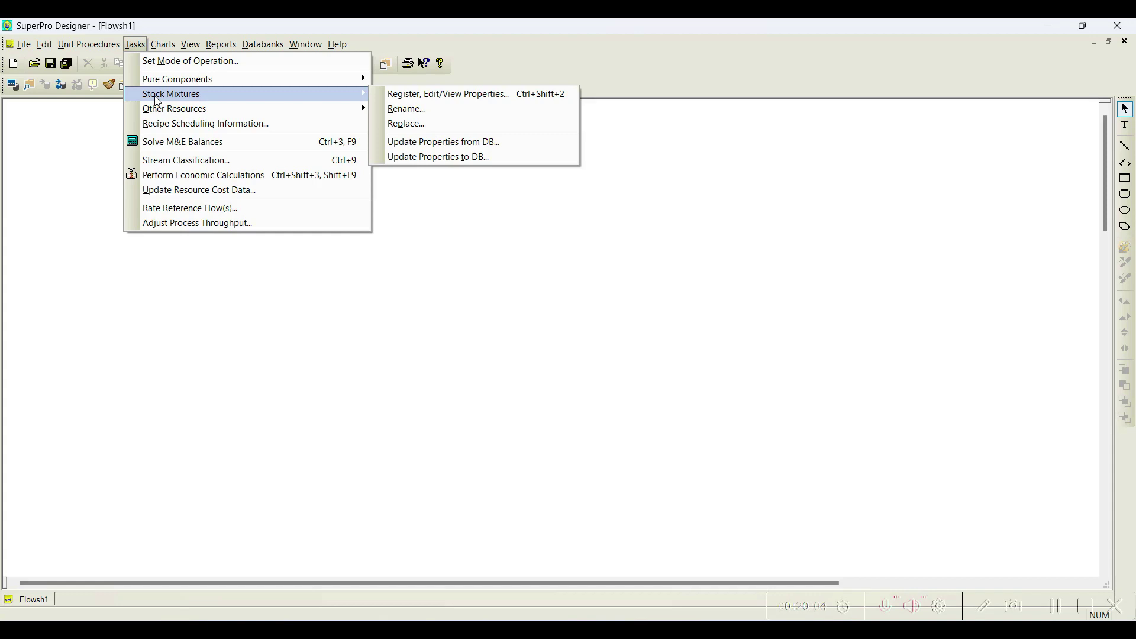
pyautogui.click(424, 100)
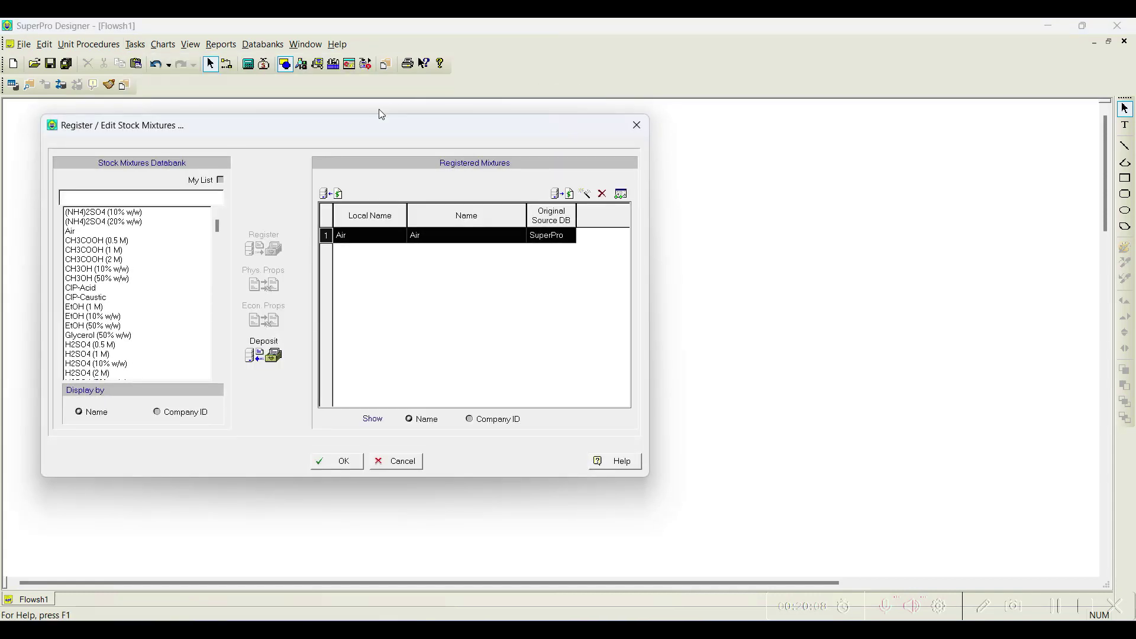
pyautogui.moveTo(359, 131); pyautogui.dragTo(638, 113)
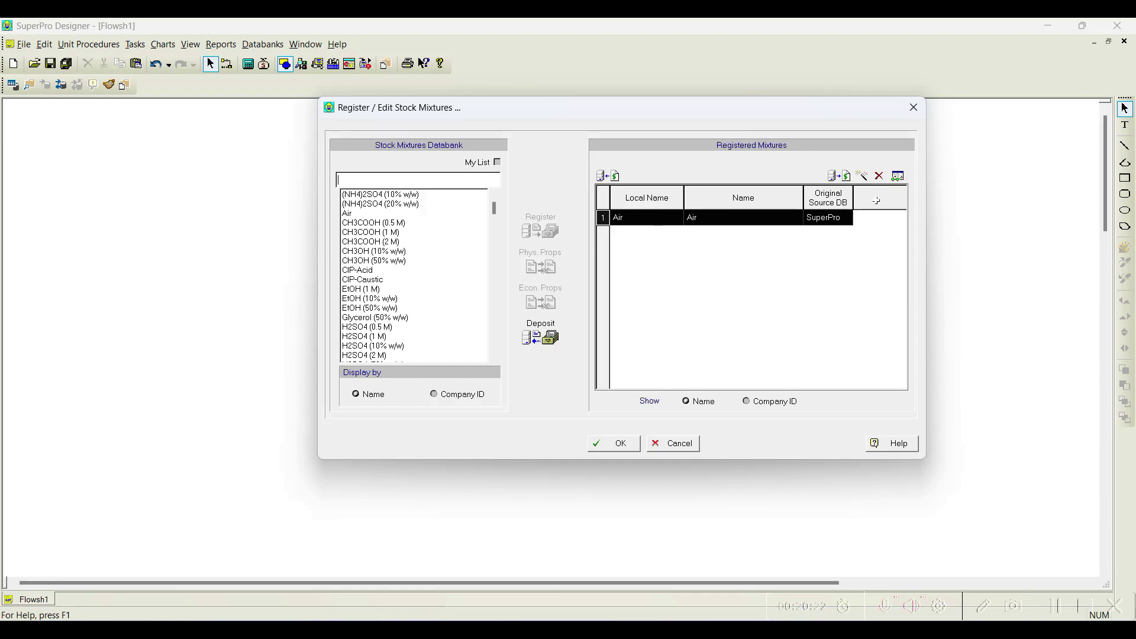
# Review the ingredient composition of the registered Air mixture
pyautogui.click(900, 182)
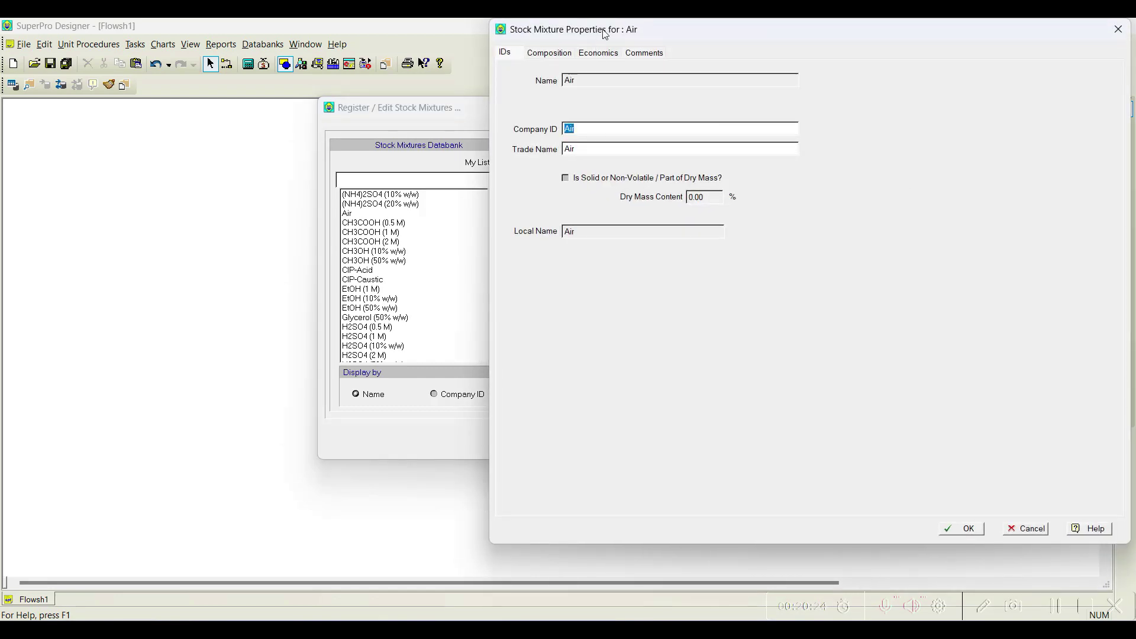
pyautogui.moveTo(605, 29); pyautogui.dragTo(520, 27)
pyautogui.click(462, 52)
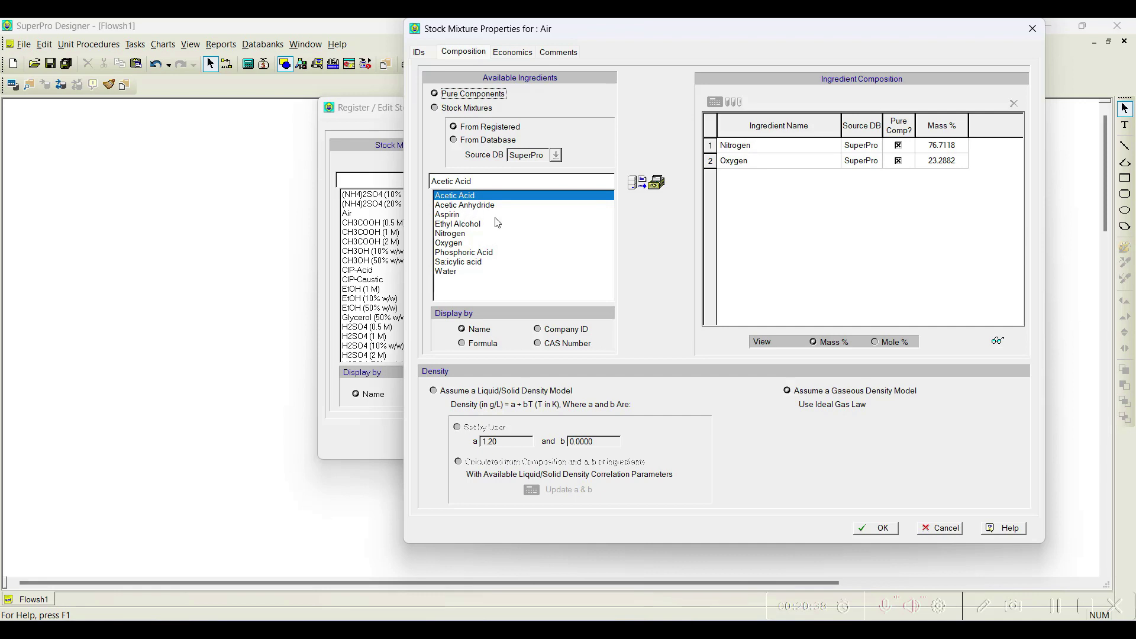
pyautogui.click(878, 533)
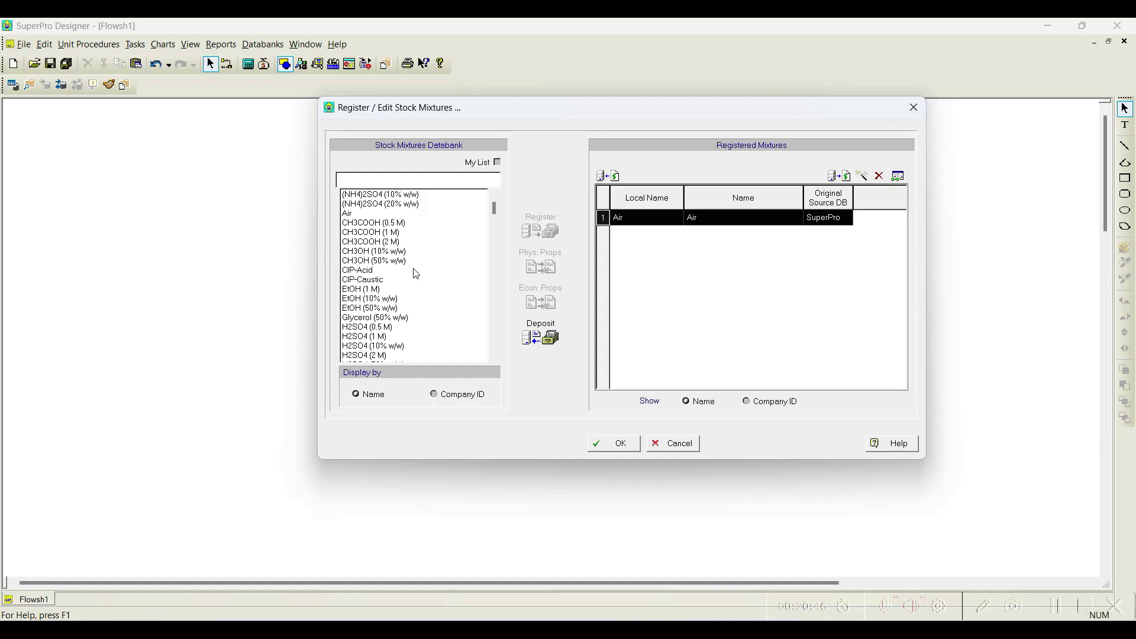
# Browse the mixtures available in the stock mixtures databank
pyautogui.click(358, 179)
pyautogui.moveTo(496, 215); pyautogui.dragTo(492, 358)
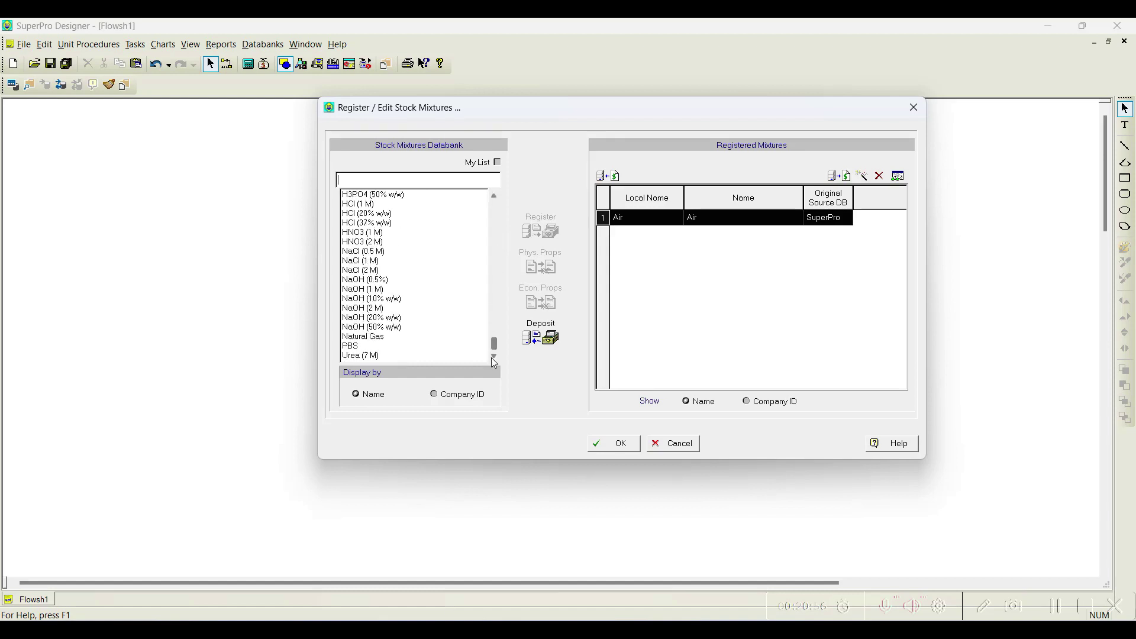
pyautogui.moveTo(494, 344); pyautogui.dragTo(506, 297)
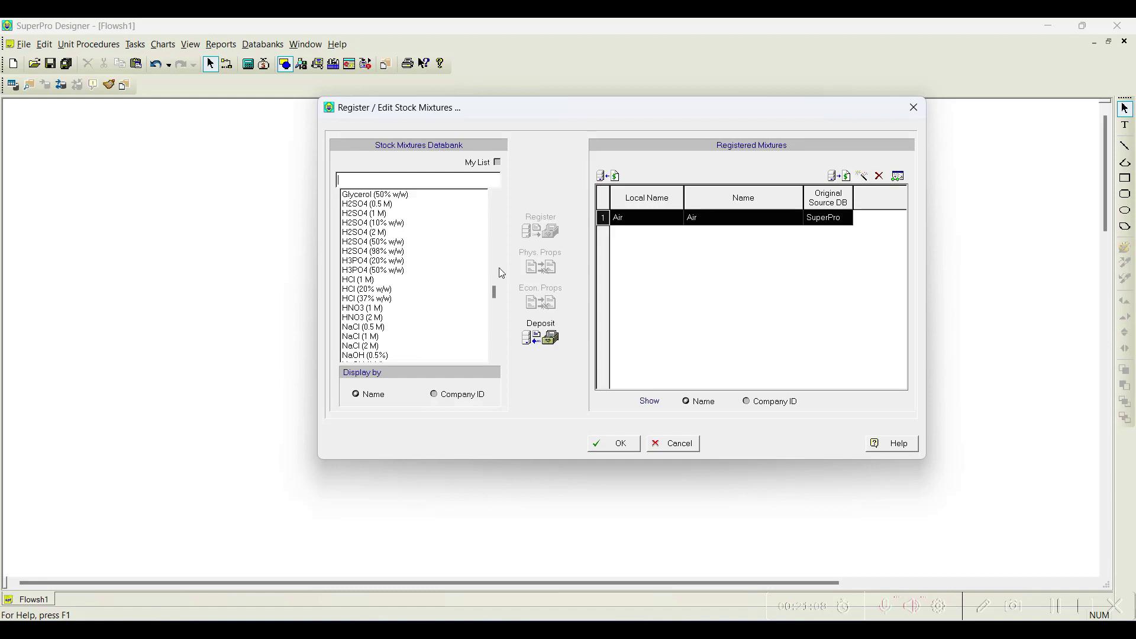
pyautogui.scroll(4, 390, 309)
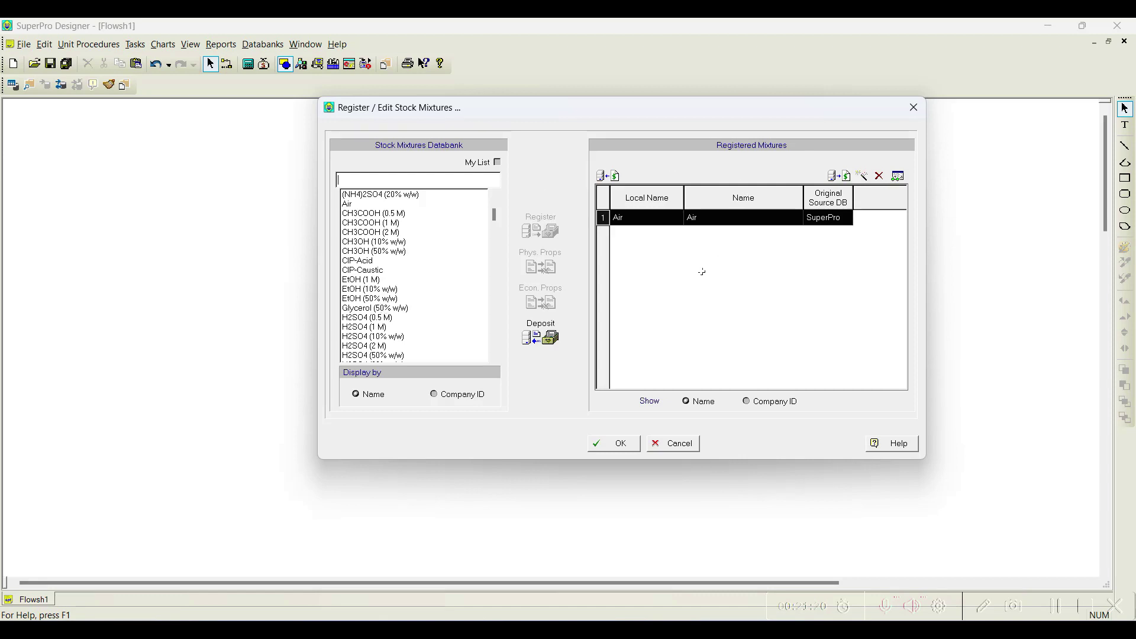
# Define a new stock mixture named 95% Ethanol with its default properties initialized to zero
pyautogui.click(865, 180)
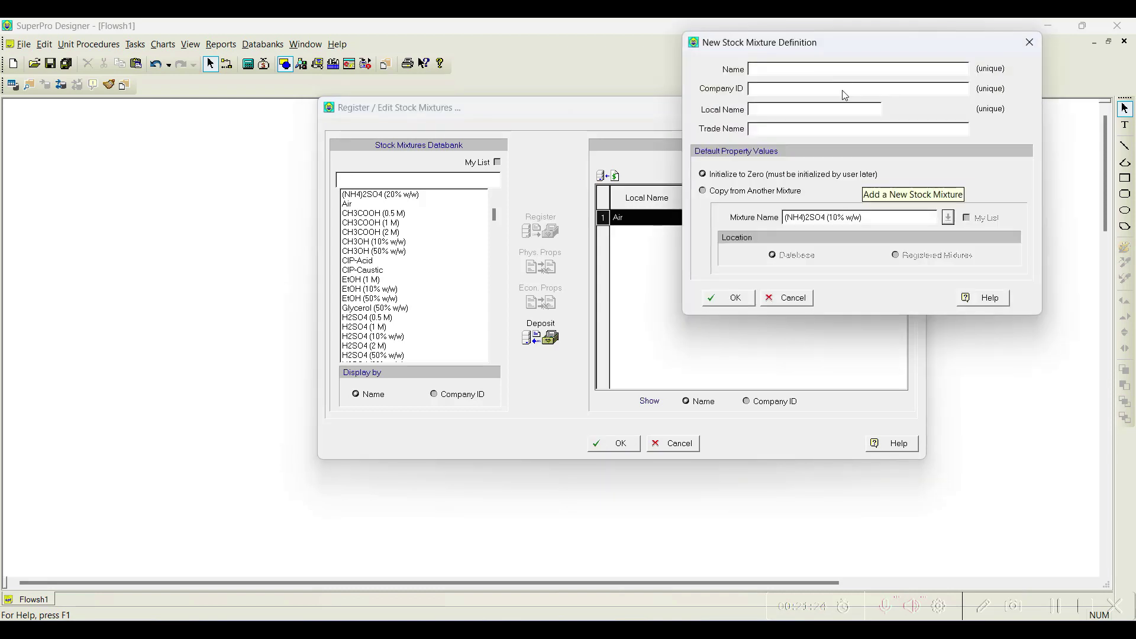
pyautogui.moveTo(839, 43); pyautogui.dragTo(667, 91)
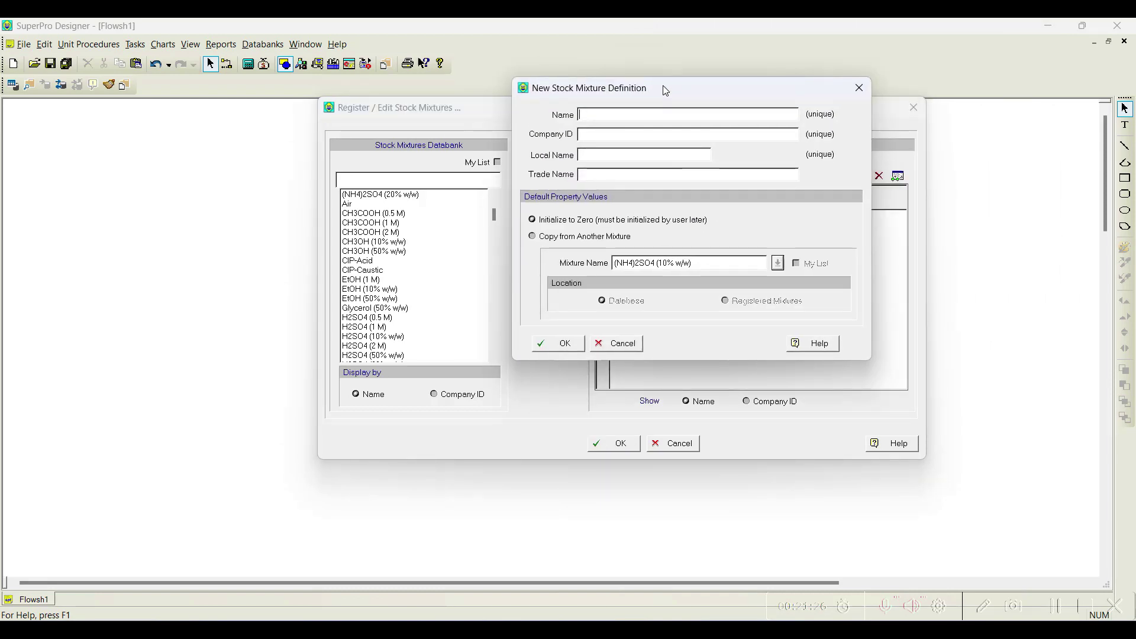
pyautogui.write('95%')
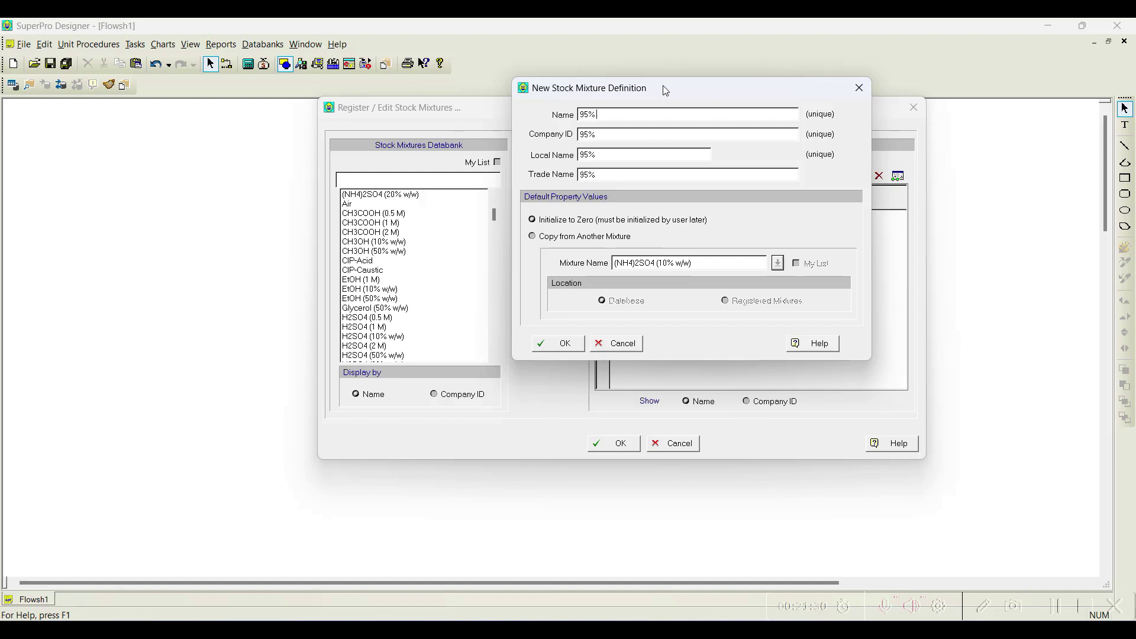
pyautogui.write(' Ethanol')
pyautogui.click(566, 345)
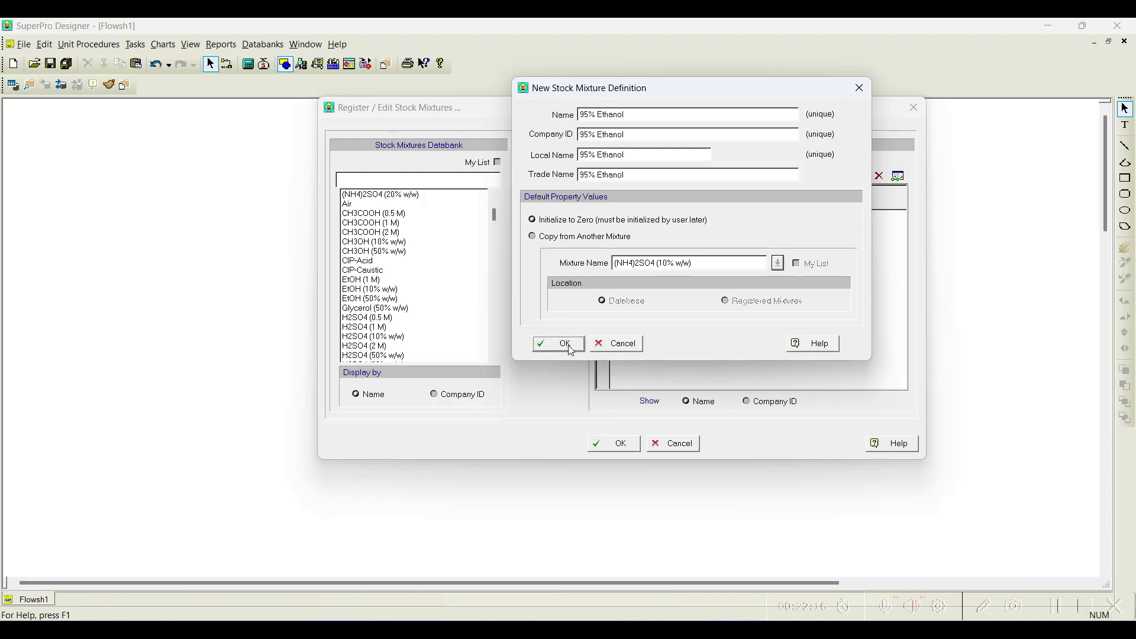
# Define another new stock mixture named 85% Phosphoric acid with its default properties initialized to zero
pyautogui.click(862, 177)
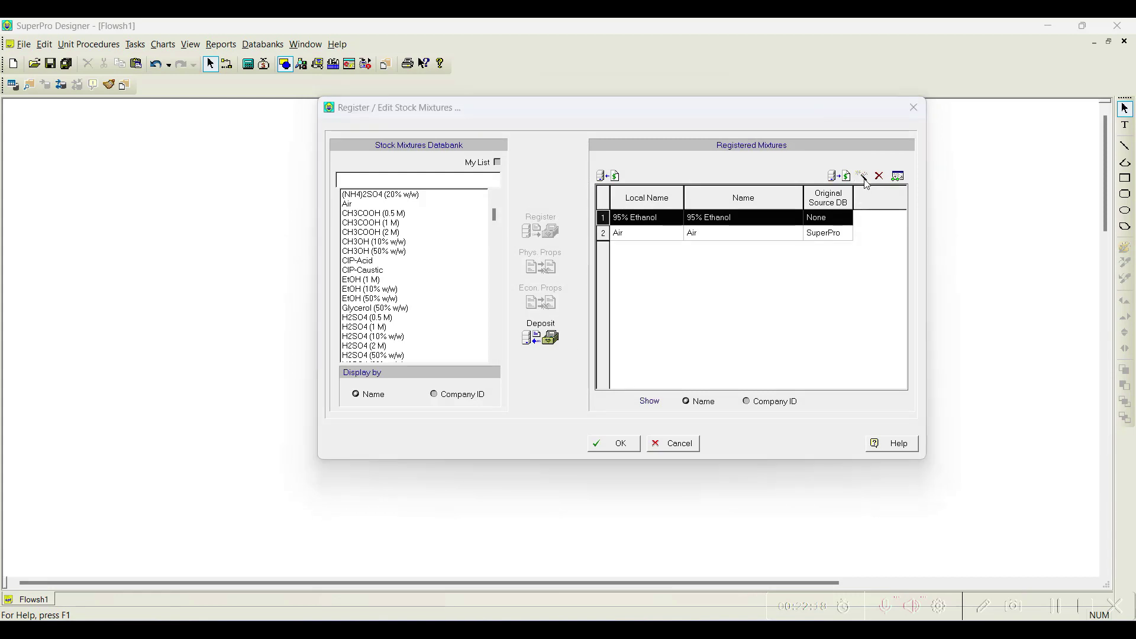
pyautogui.write('85')
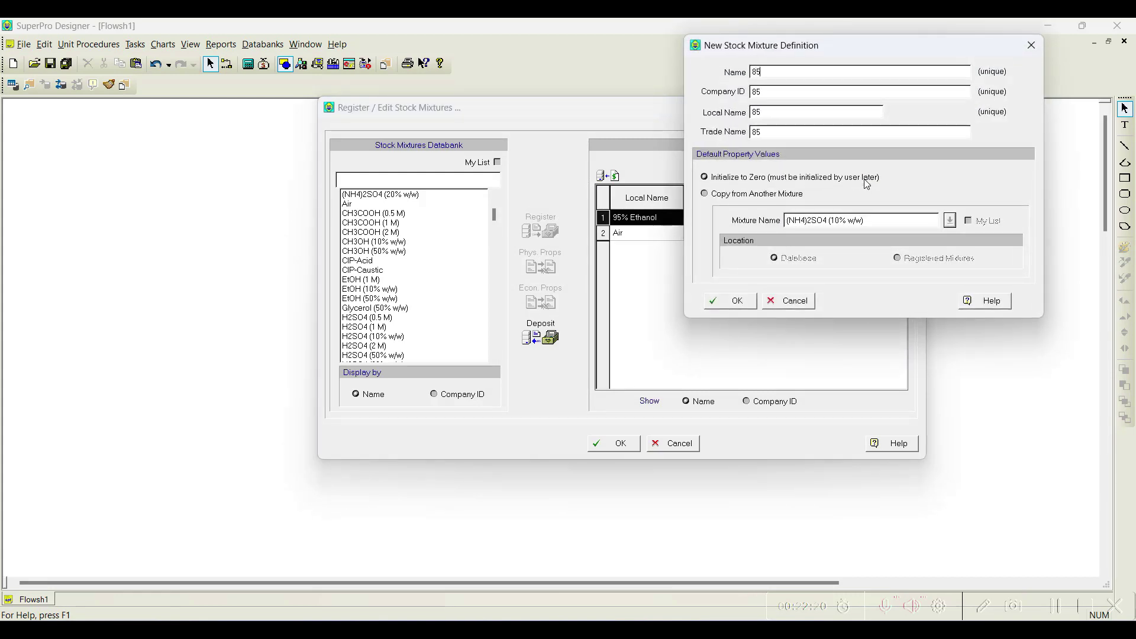
pyautogui.write('% Phospho')
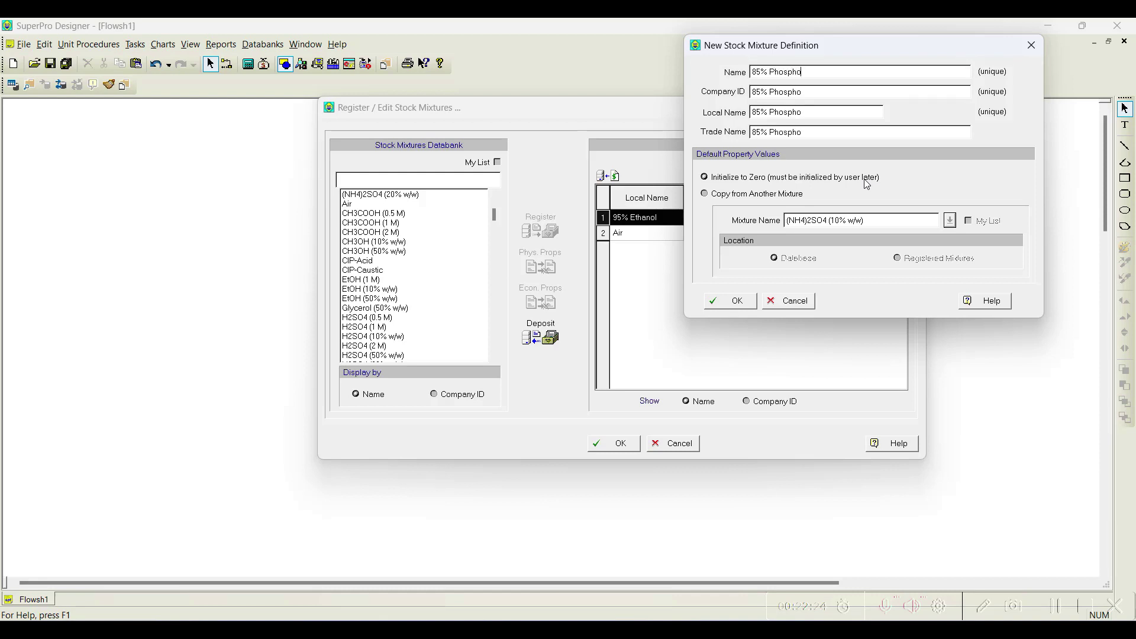
pyautogui.write('ric acid')
pyautogui.click(747, 304)
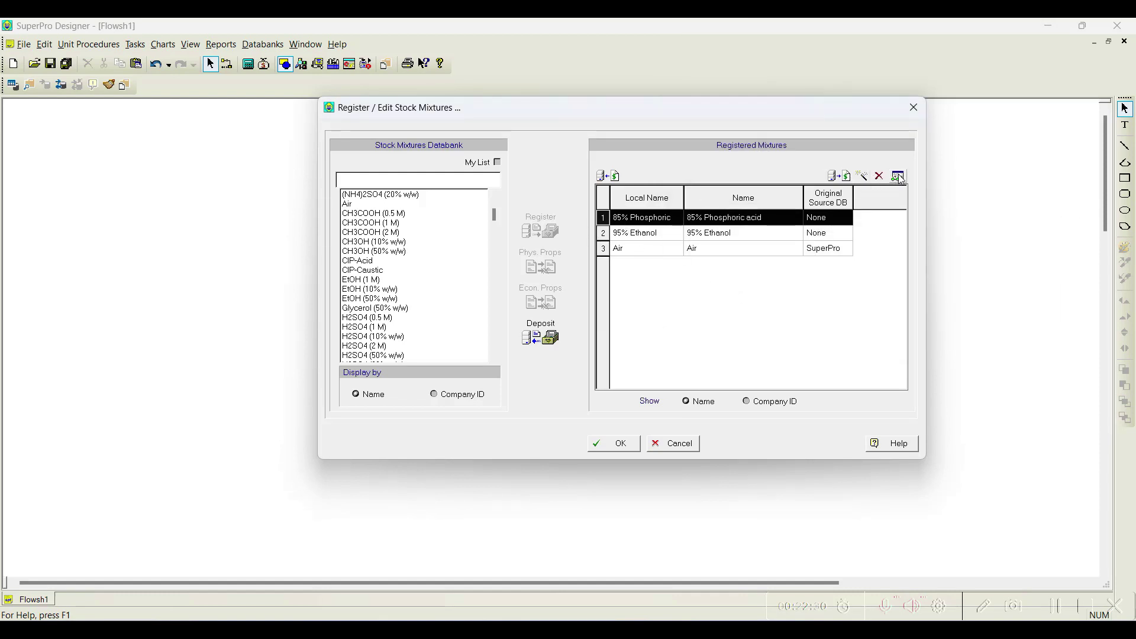
# Add the registered pure components Phosphoric Acid and Water as ingredients of the 85% Phosphoric acid mixture
pyautogui.click(898, 176)
pyautogui.moveTo(687, 30); pyautogui.dragTo(551, 36)
pyautogui.click(417, 57)
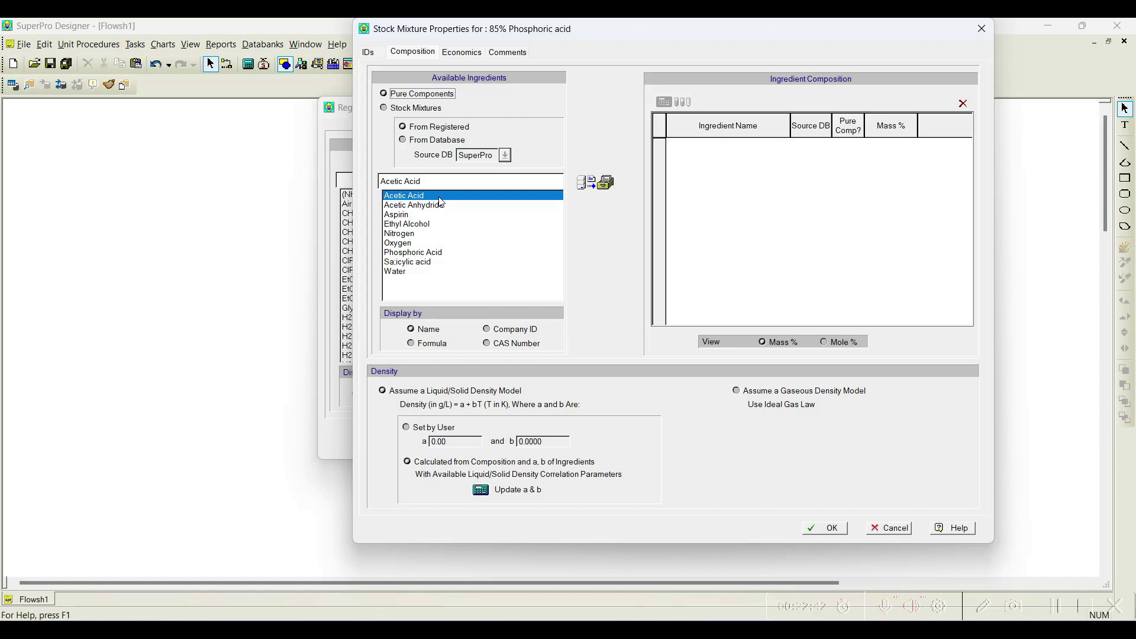
pyautogui.doubleClick(418, 254)
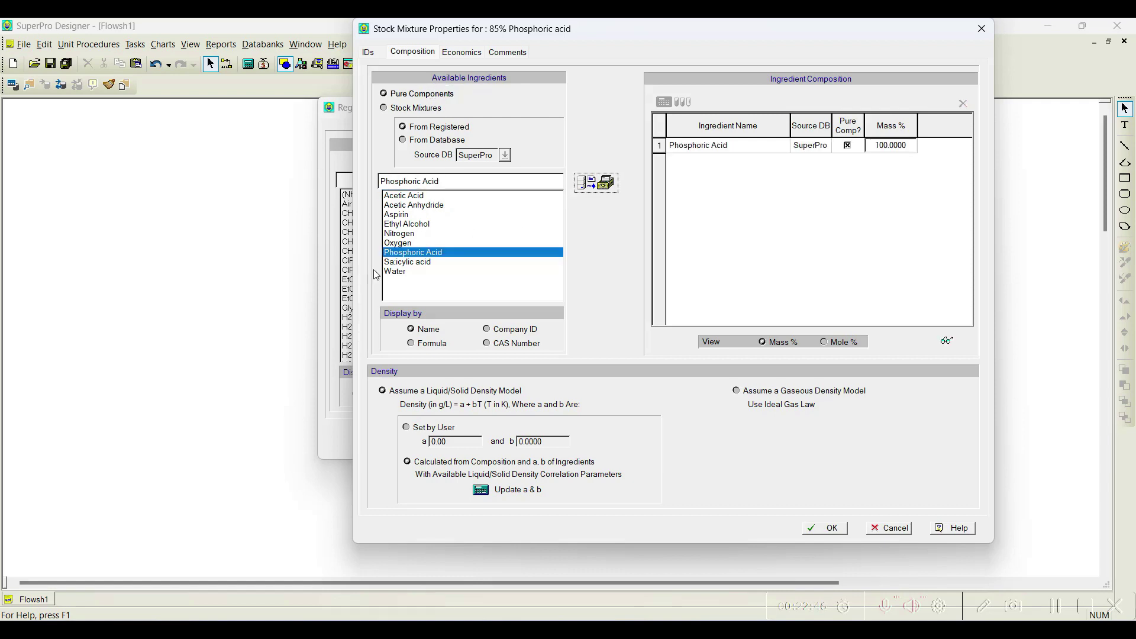
pyautogui.click(398, 271)
pyautogui.click(596, 182)
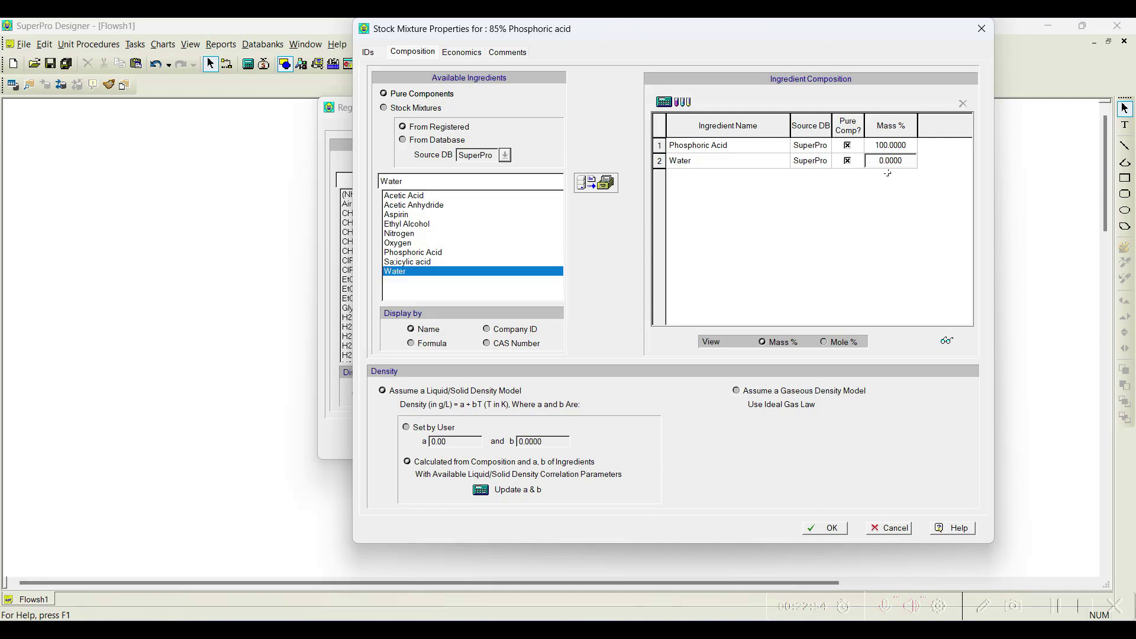
# Set the mass percentages to 85 for Phosphoric Acid and 15 for Water, and update density coefficients a and b from the composition
pyautogui.click(892, 144)
pyautogui.write('85')
pyautogui.click(892, 160)
pyautogui.write('15')
pyautogui.press('Return')
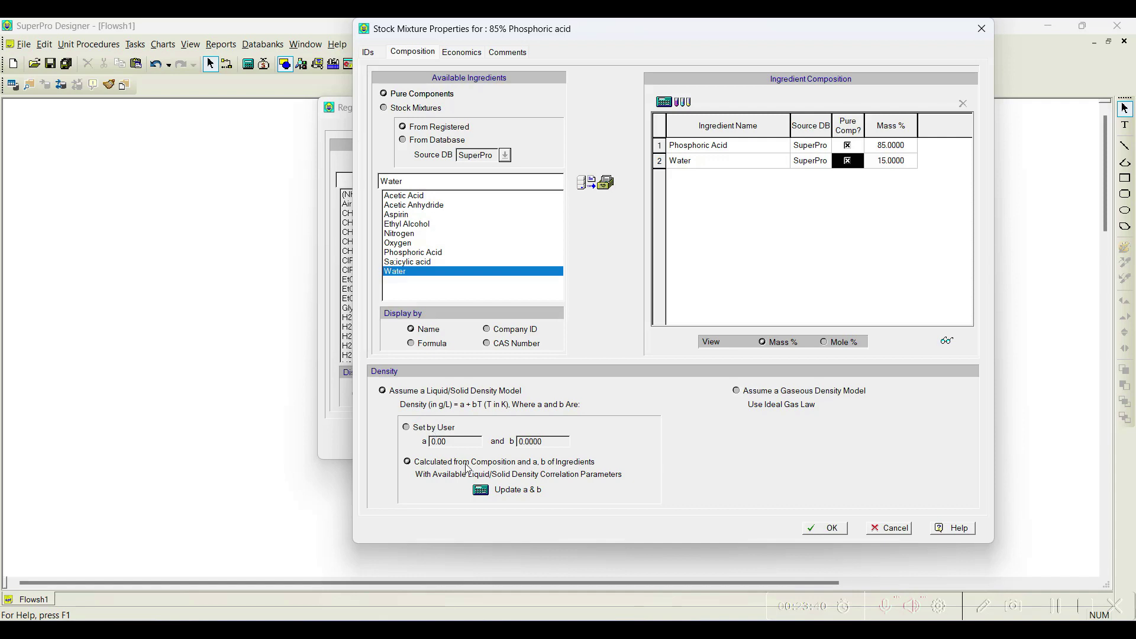
pyautogui.click(502, 494)
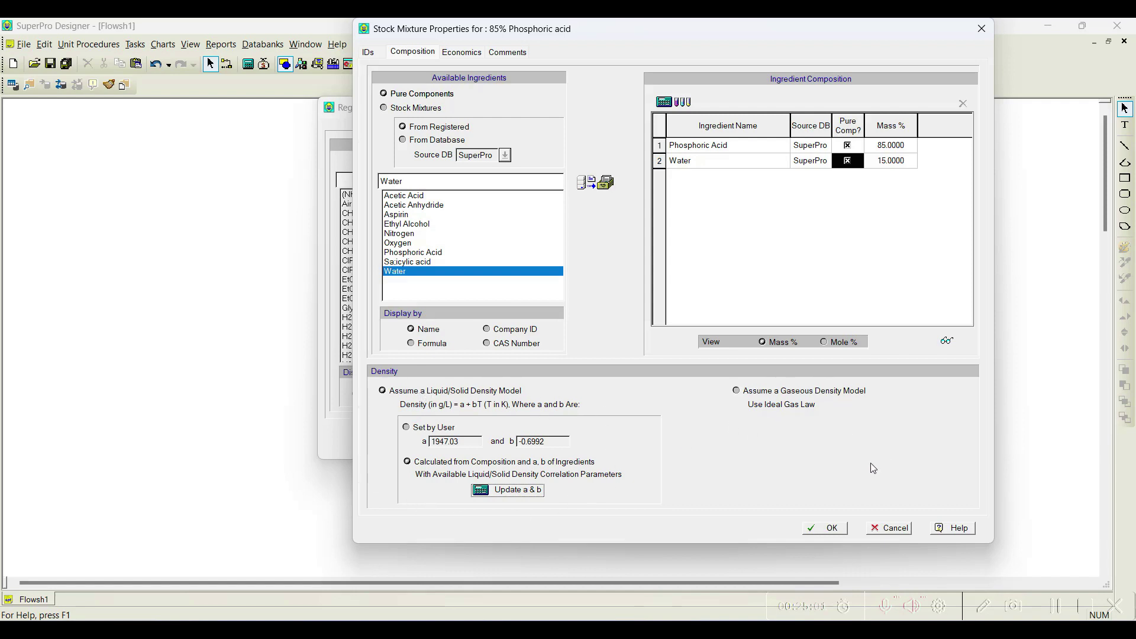
pyautogui.click(826, 528)
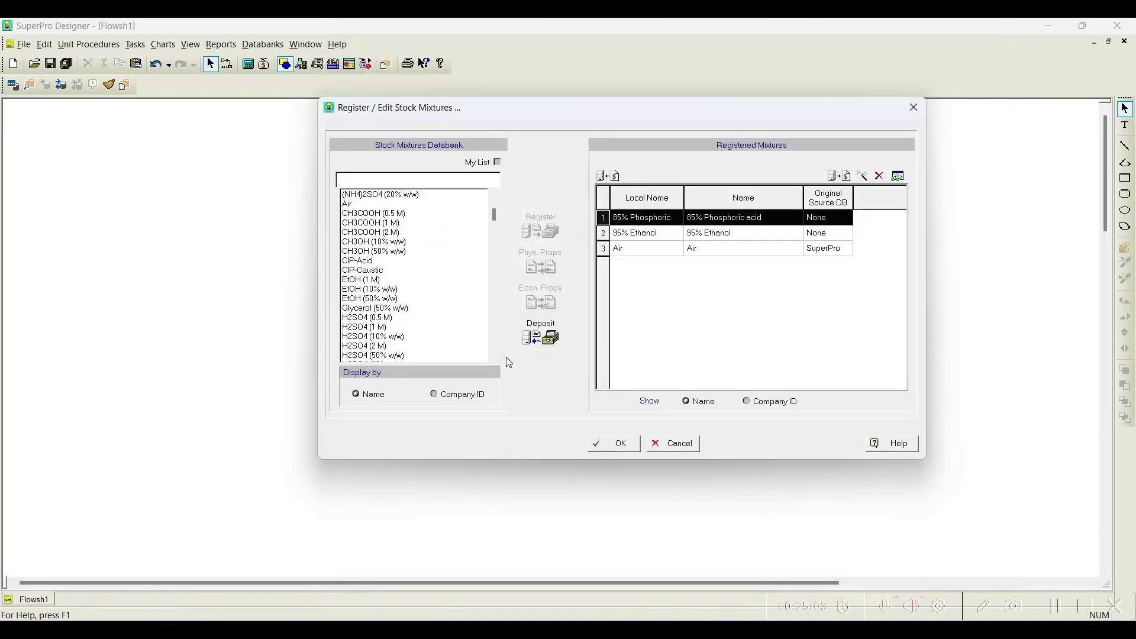
# Add the registered pure components Ethyl Alcohol and Water as ingredients of the 95% Ethanol mixture
pyautogui.click(616, 233)
pyautogui.click(898, 175)
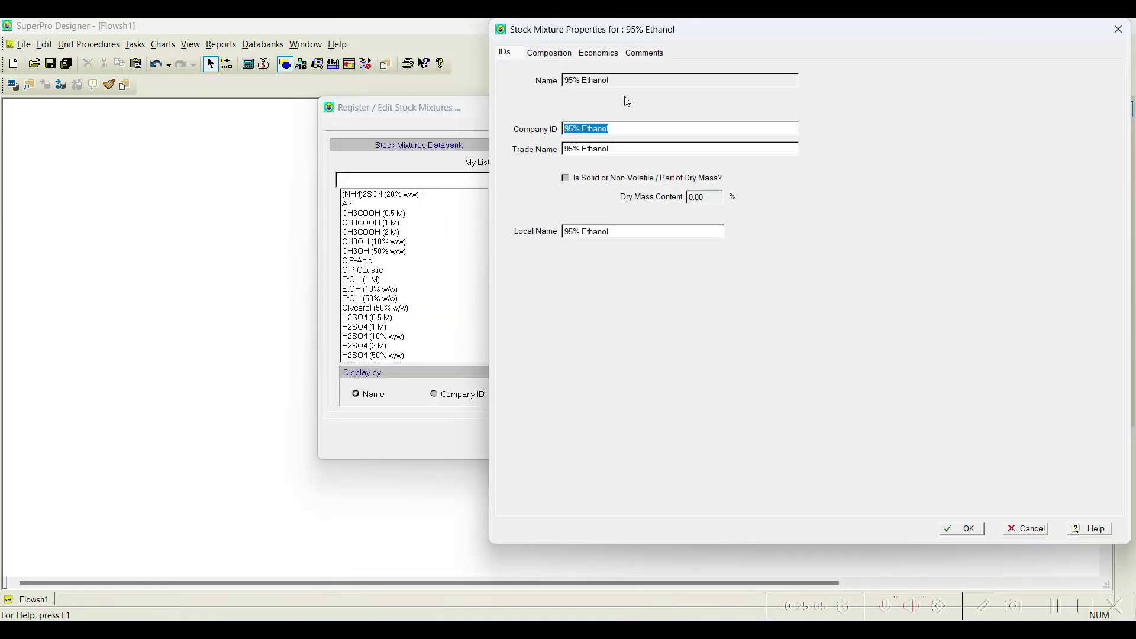
pyautogui.click(549, 53)
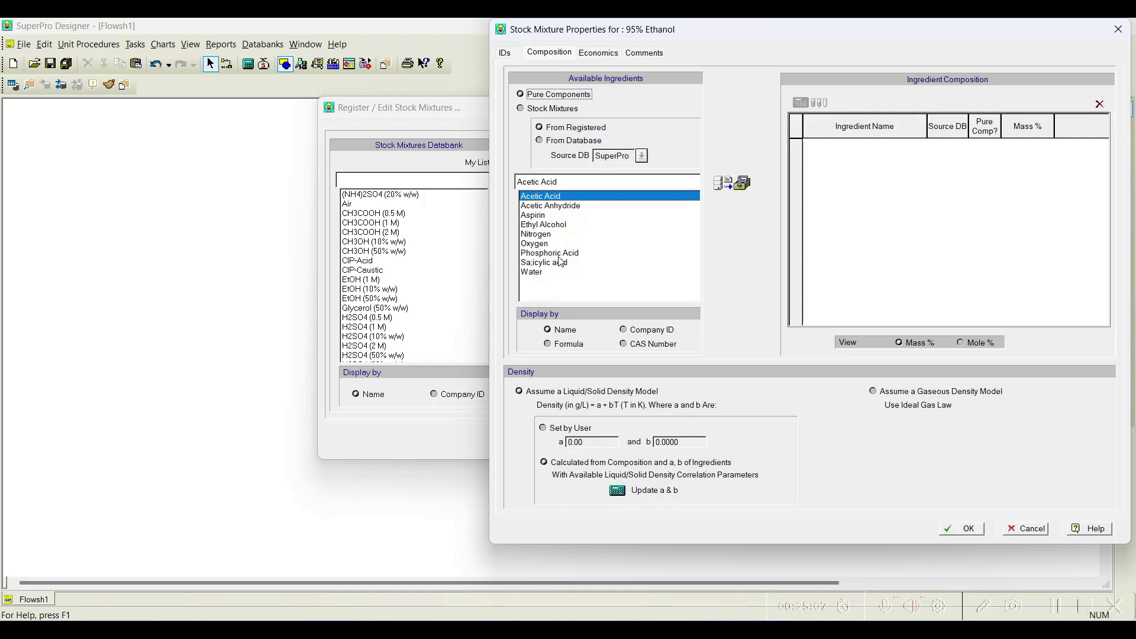
pyautogui.click(556, 225)
pyautogui.doubleClick(675, 228)
pyautogui.click(674, 272)
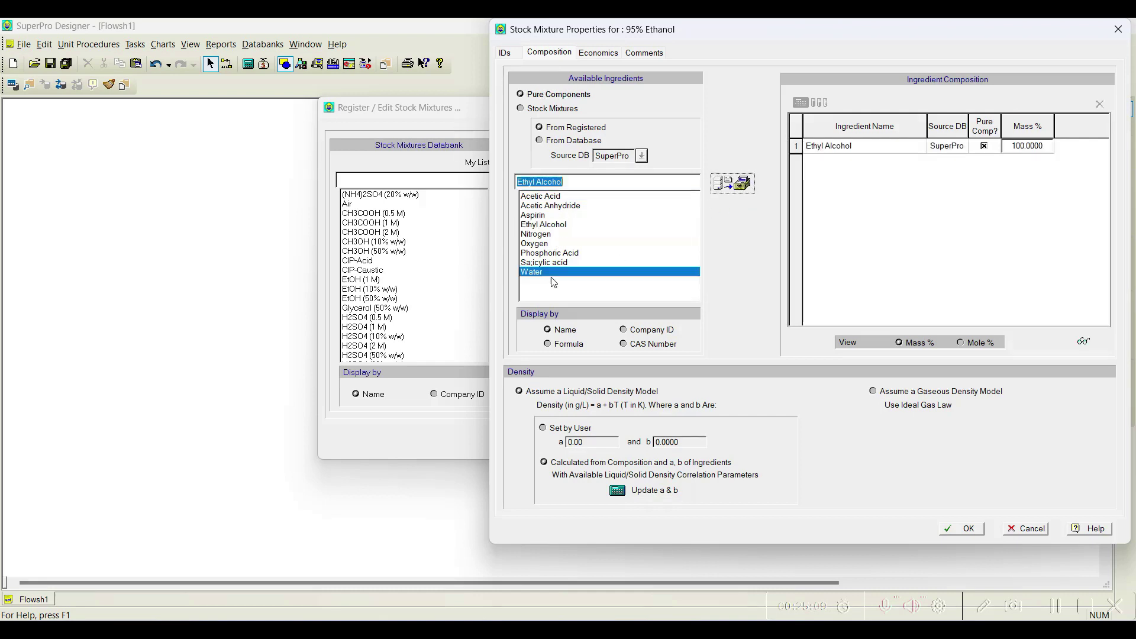
pyautogui.click(723, 183)
# Set the mass percentages of the 95% Ethanol mixture to 95 for Ethyl Alcohol and 5 for Water
pyautogui.click(1023, 146)
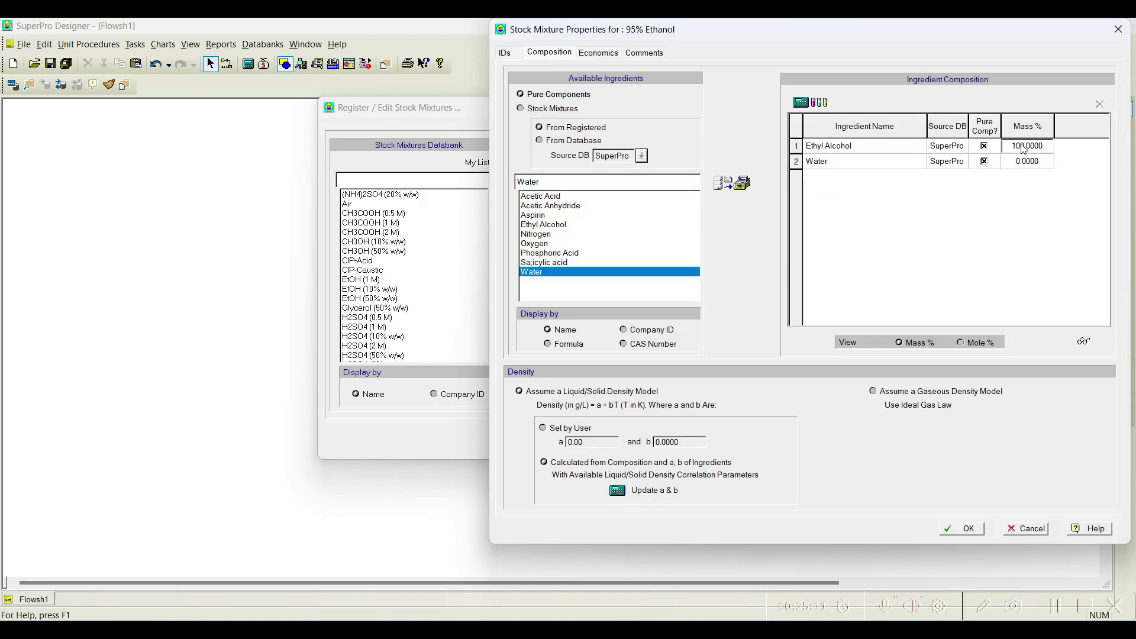
pyautogui.write('95')
pyautogui.click(1027, 164)
pyautogui.click(1028, 164)
pyautogui.click(965, 528)
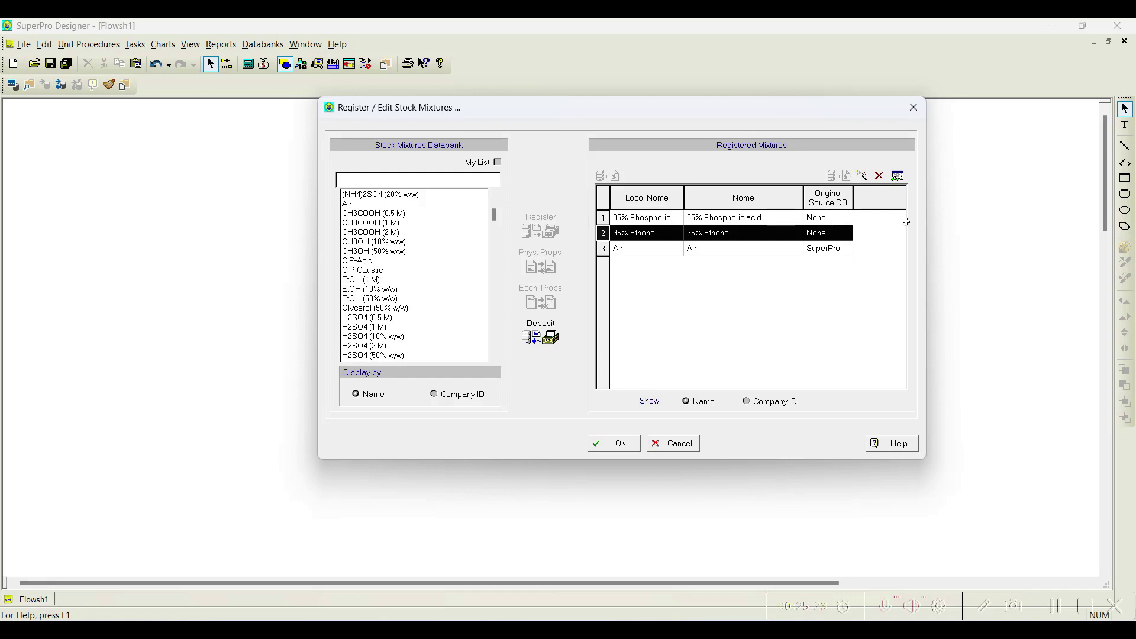
# Reopen the composition of the 95% Ethanol mixture and list the available pure components from the database
pyautogui.click(897, 175)
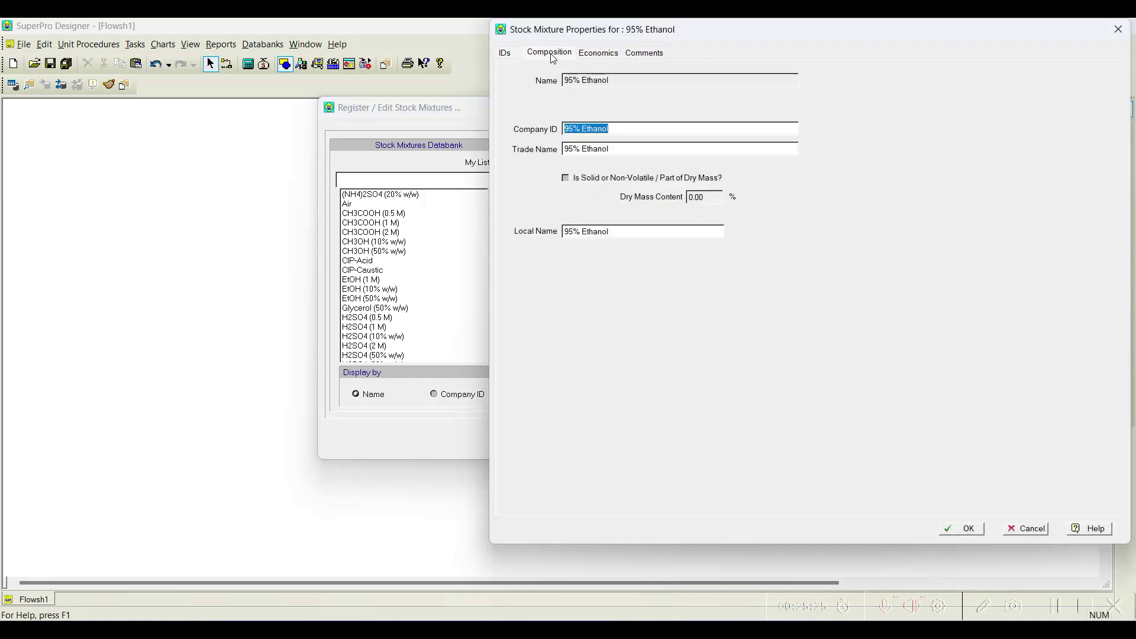
pyautogui.click(550, 53)
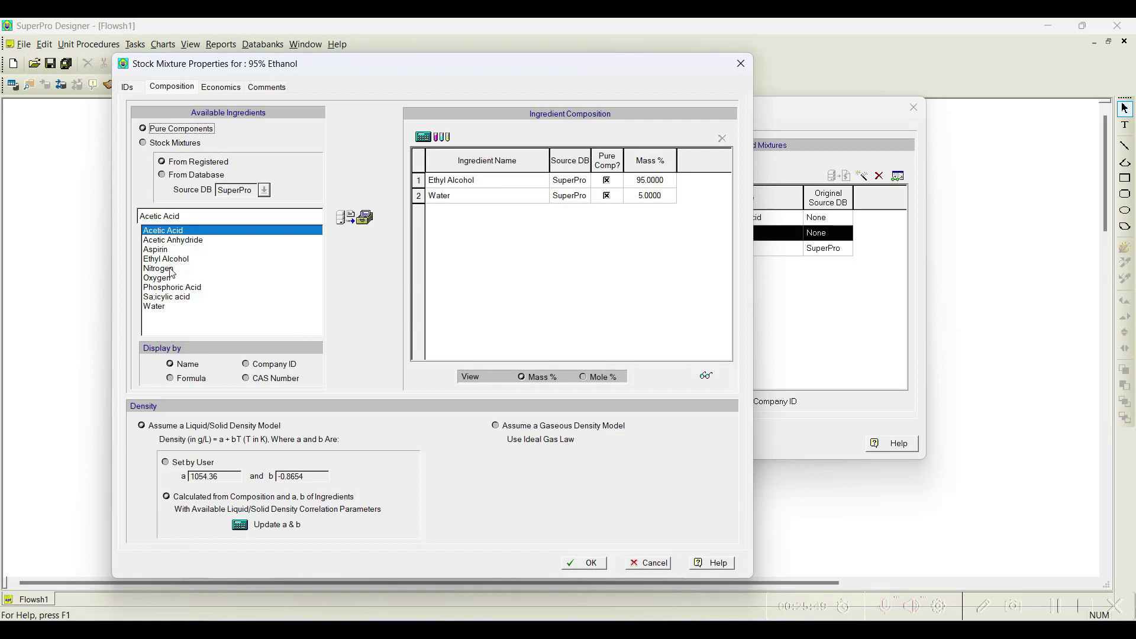
pyautogui.click(177, 176)
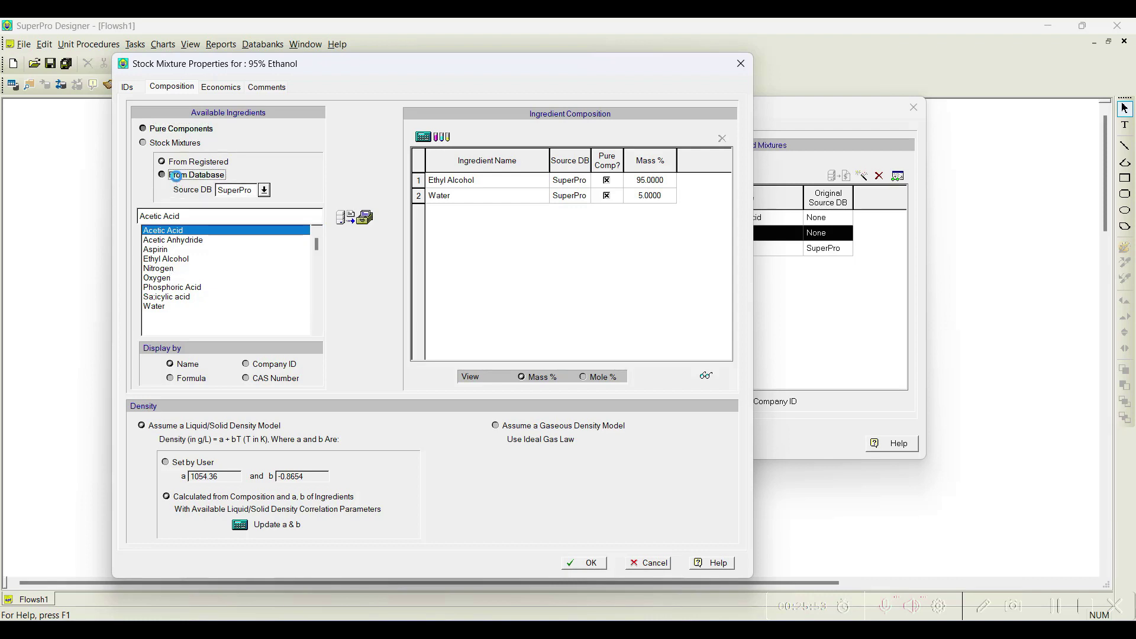